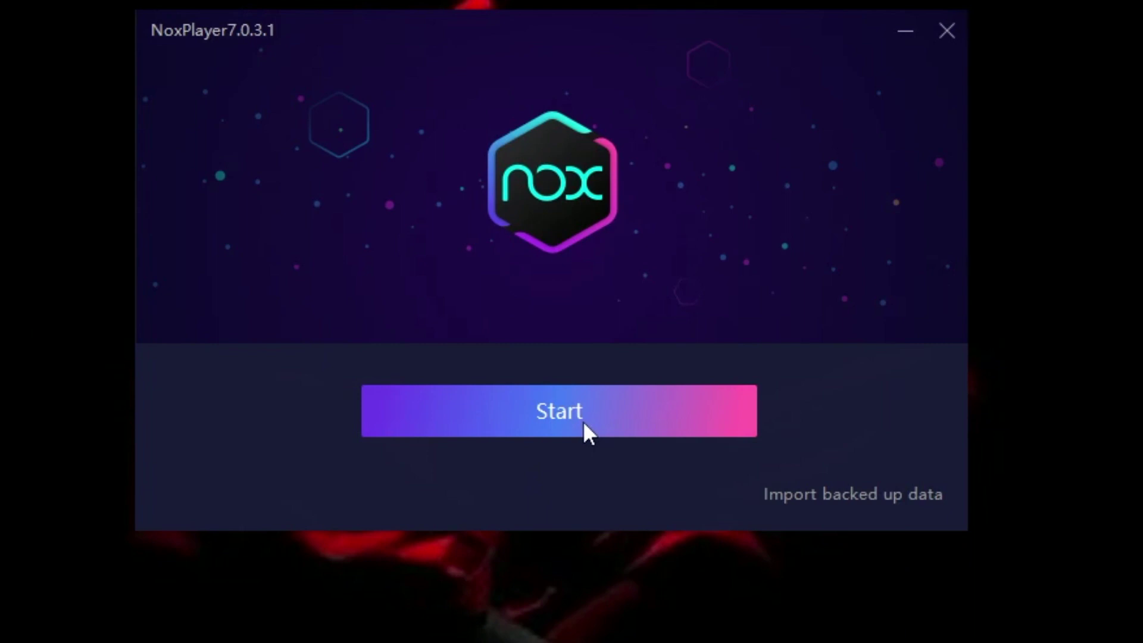
Step: Launch the Nox emulator, briefly opening and closing the desktop WhatsApp window while it boots
left_click(583, 420)
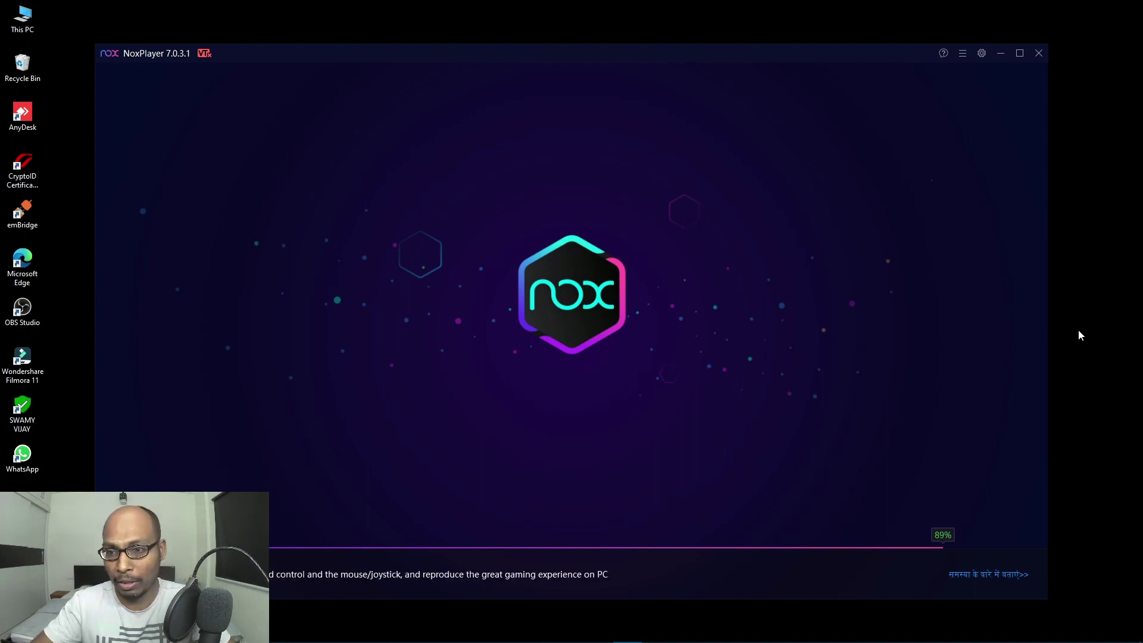
mouse_move(564, 640)
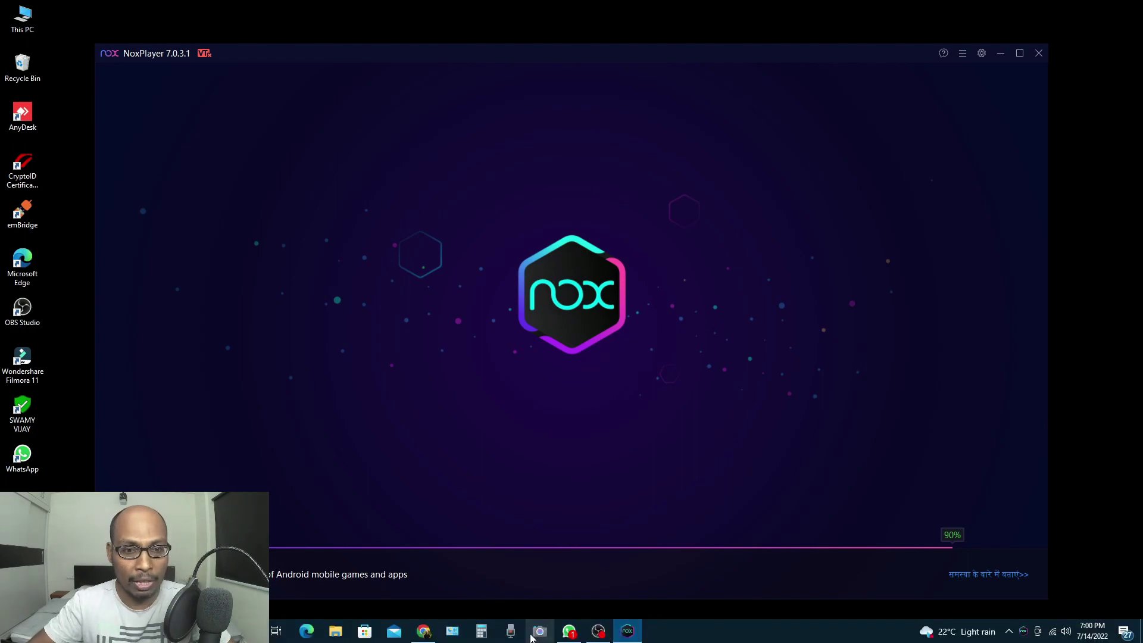
left_click(568, 635)
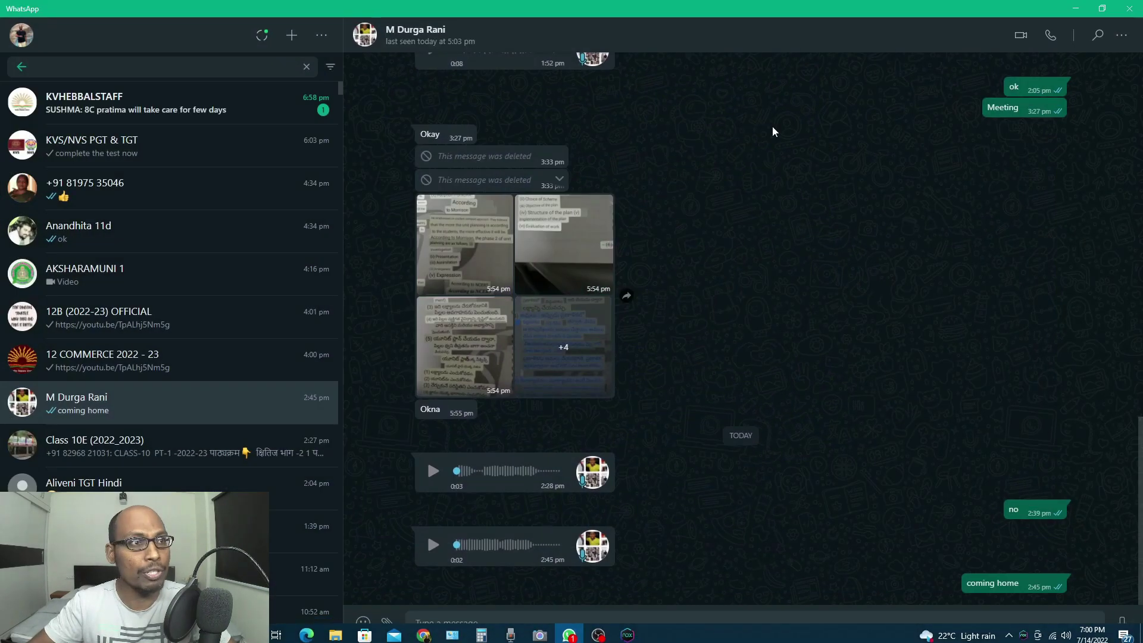
left_click(1130, 14)
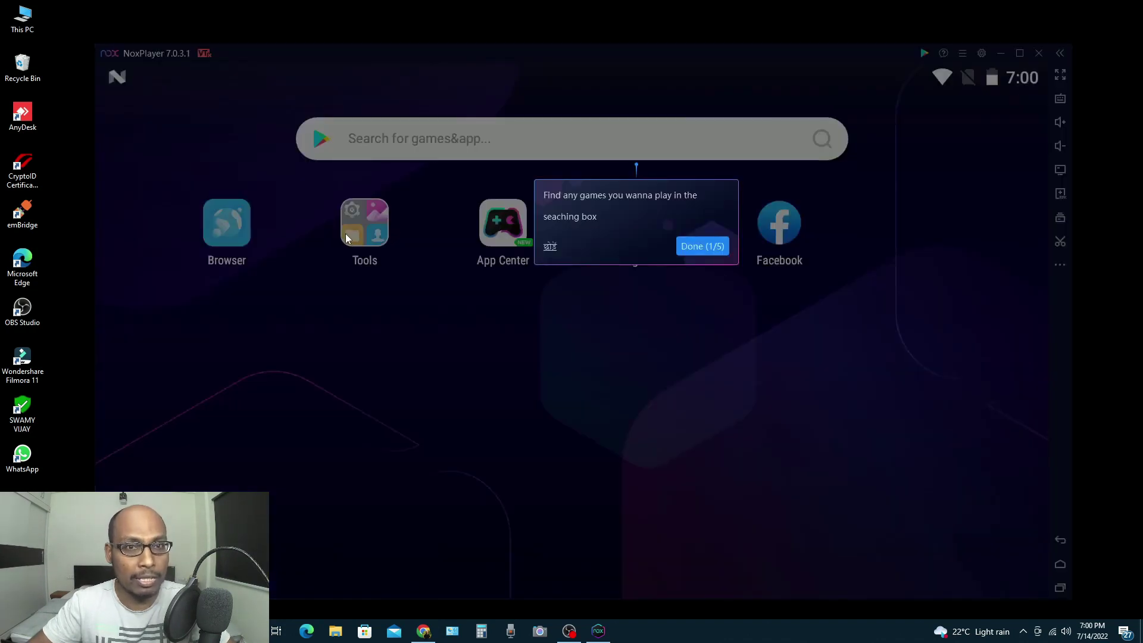
Step: Clear all five home-screen tutorial tips, 1/5 through 5/5
left_click(711, 249)
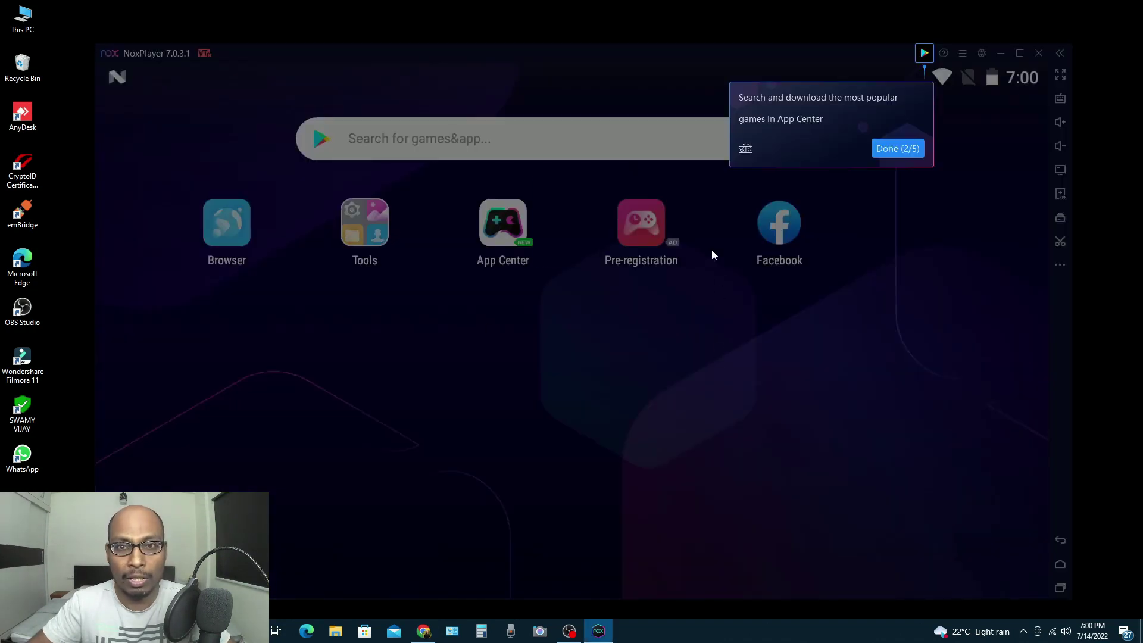
left_click(889, 152)
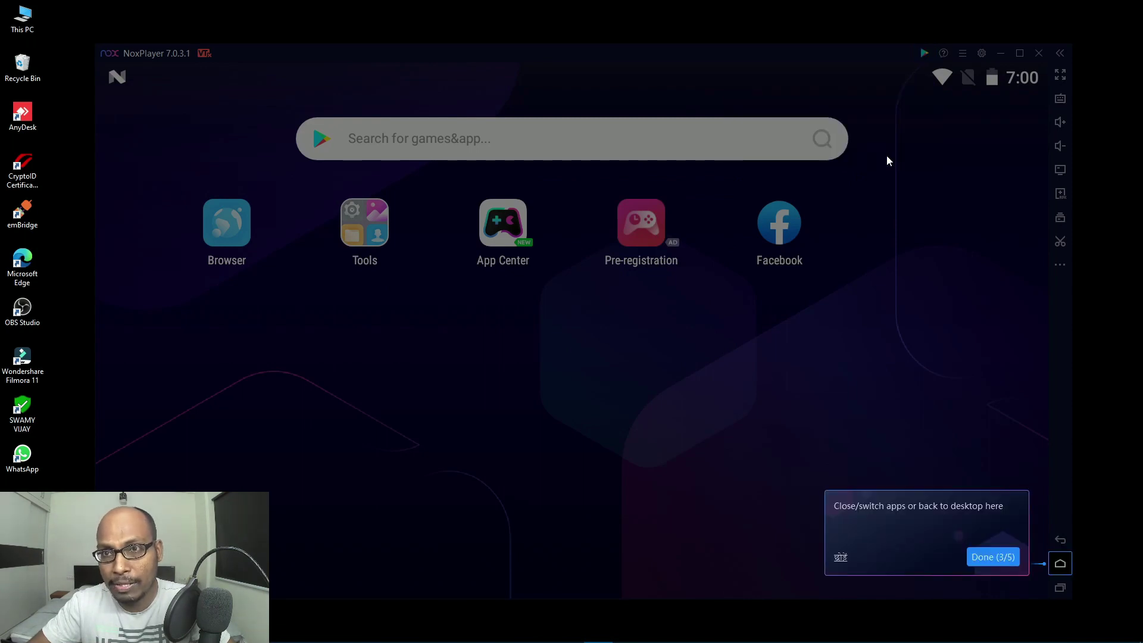
left_click(983, 556)
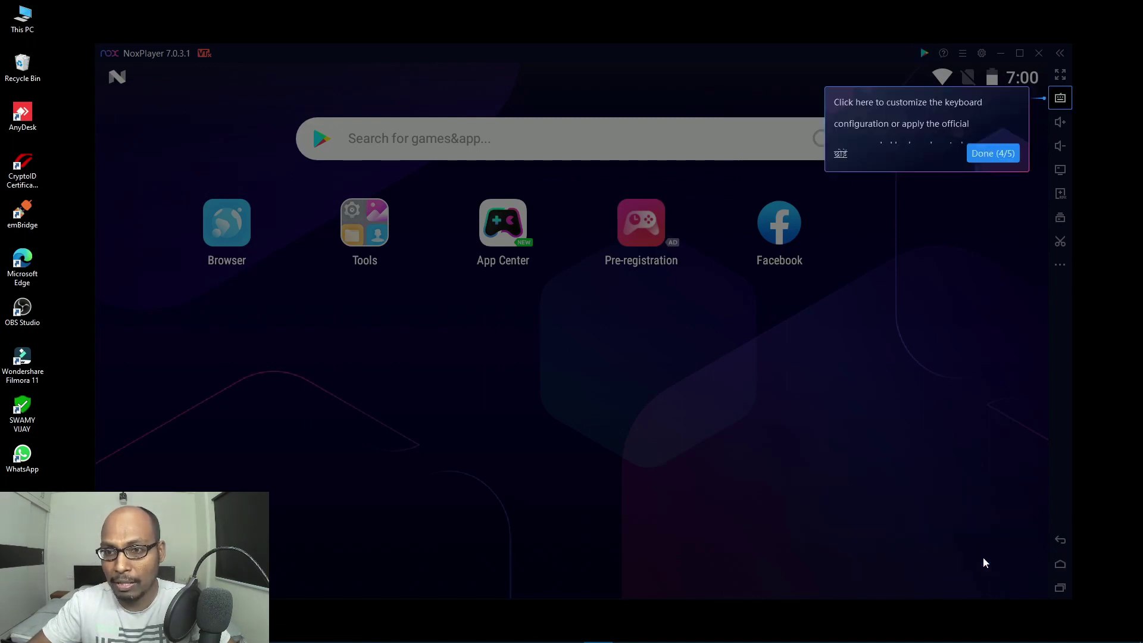
left_click(976, 152)
left_click(941, 150)
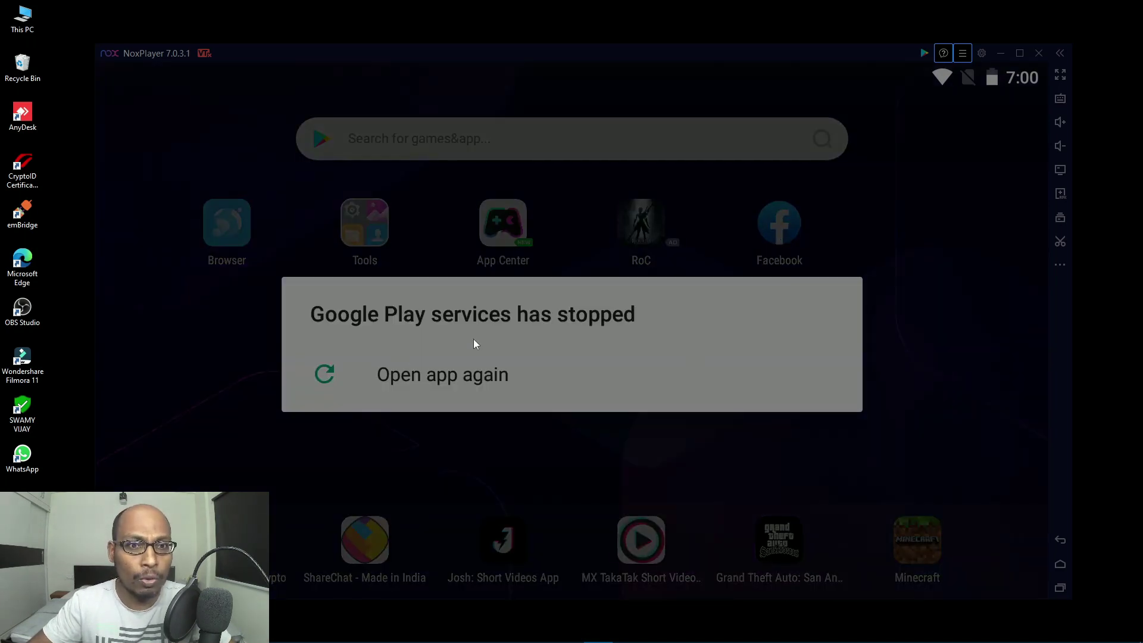
Step: Dismiss the Google Play services crash twice, log in to Google Play, and close the Facebook crash dialog
left_click(454, 379)
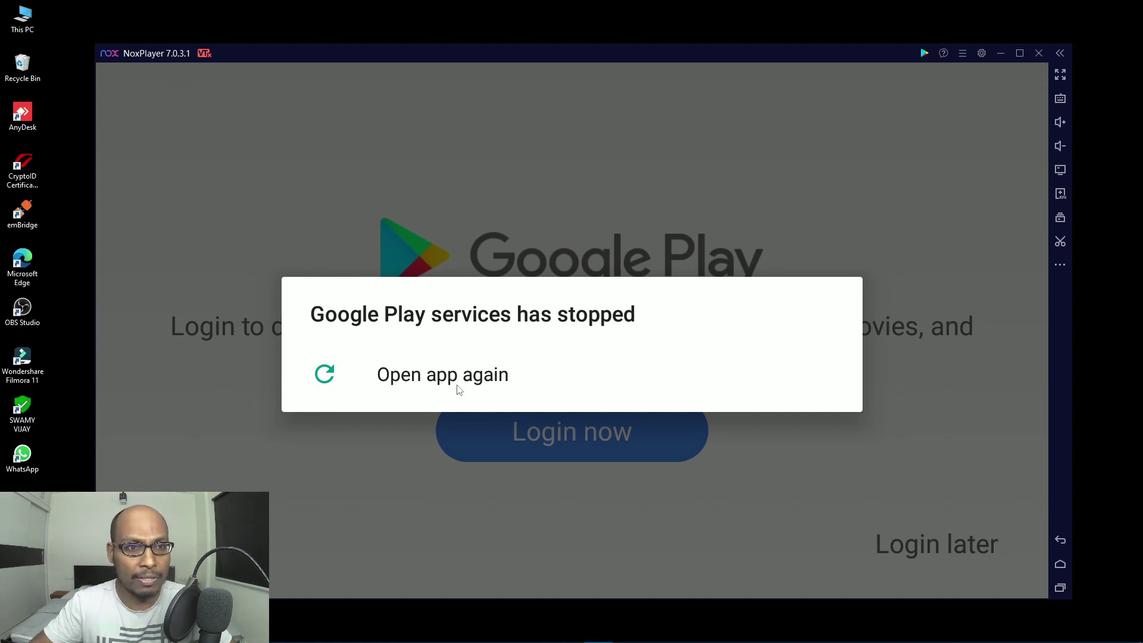
left_click(458, 384)
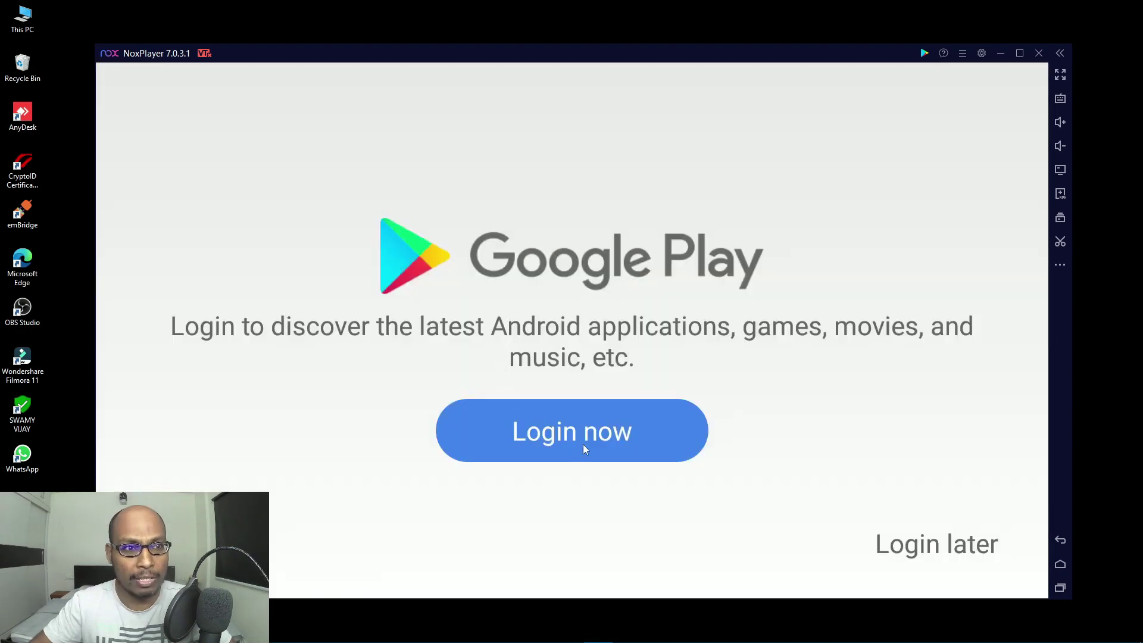
left_click(584, 447)
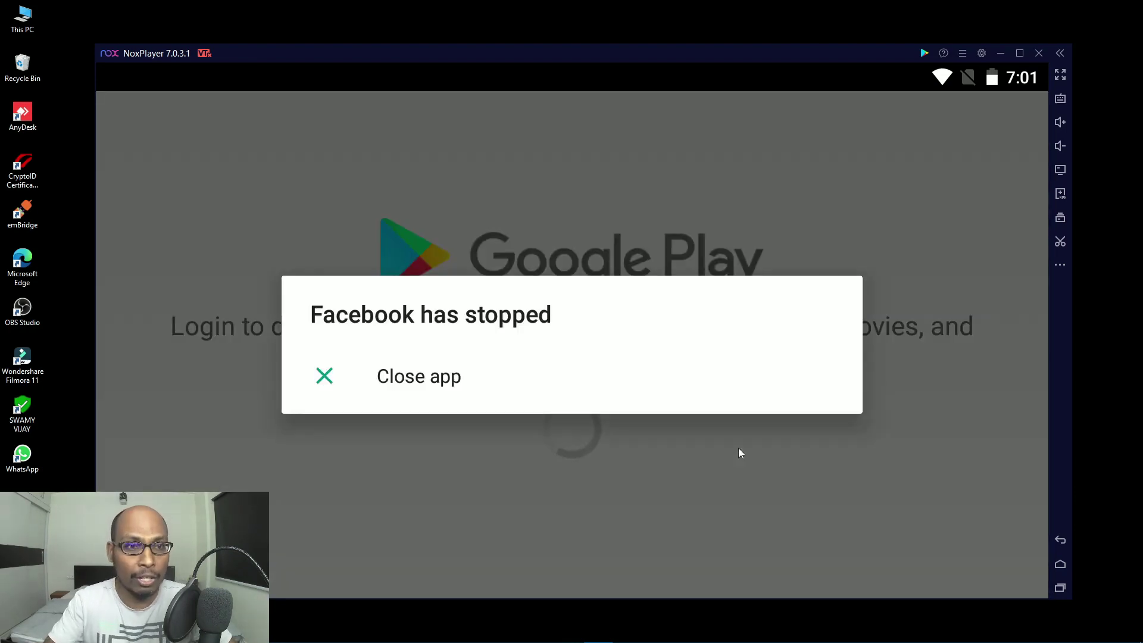
left_click(441, 386)
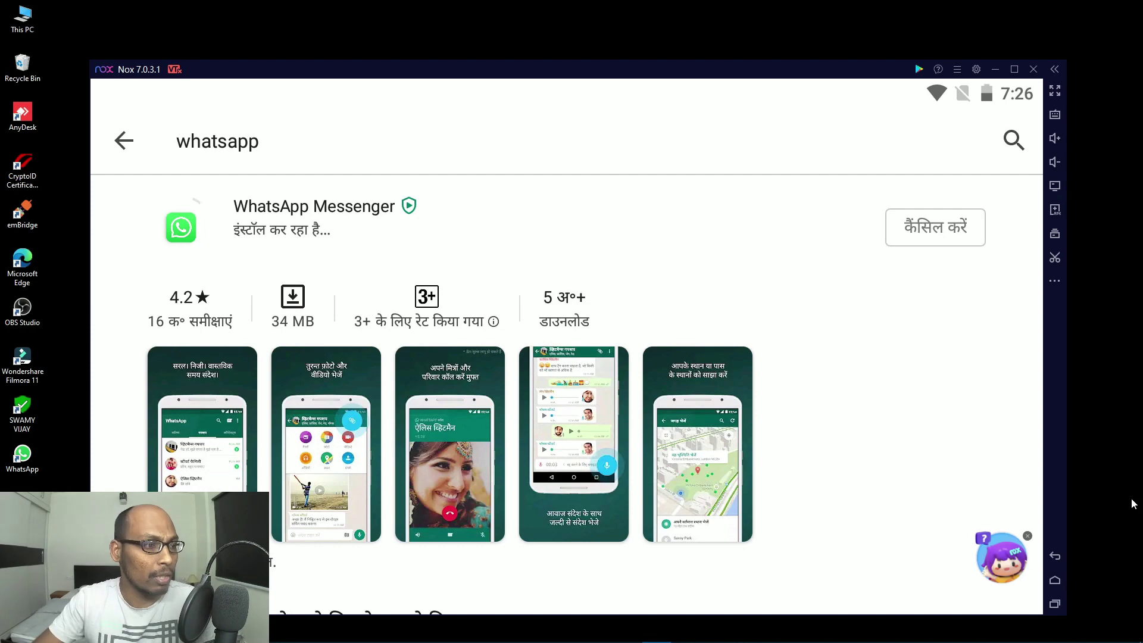
Step: Open WhatsApp, agree to the terms, and verify it with an India (+91) phone number
left_click(959, 235)
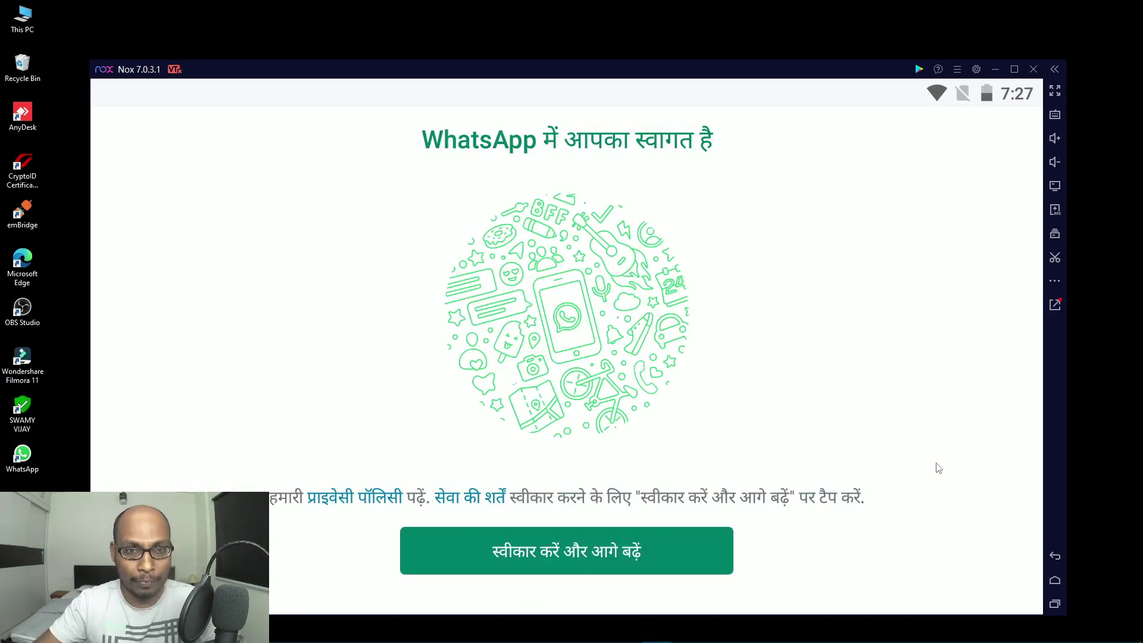
left_click(563, 563)
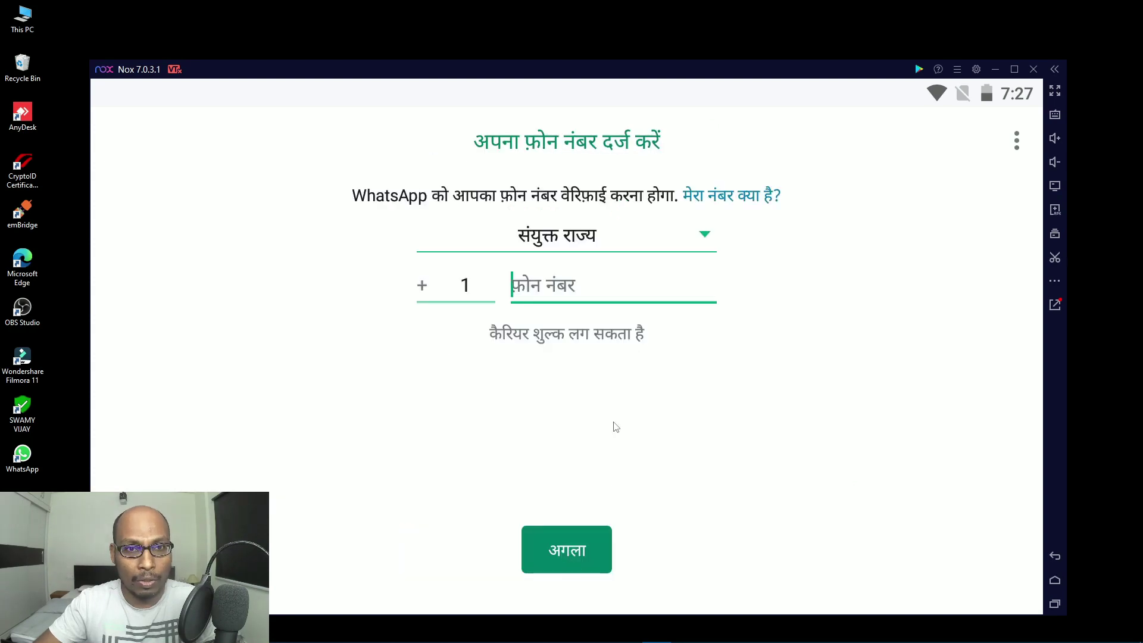
left_click(705, 241)
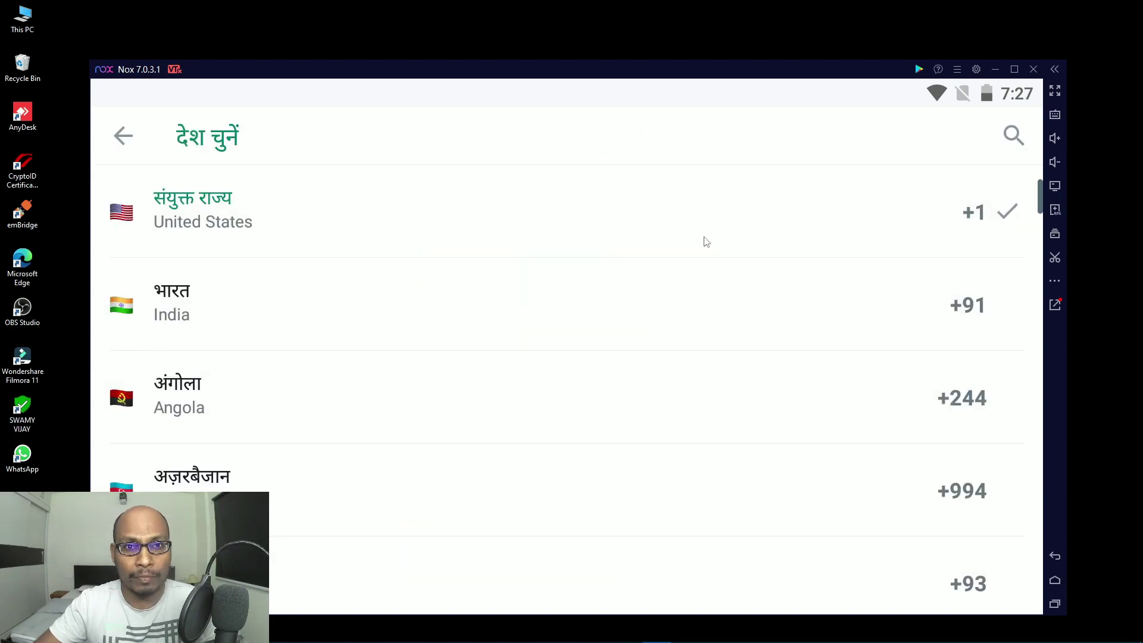
left_click(214, 325)
left_click(569, 547)
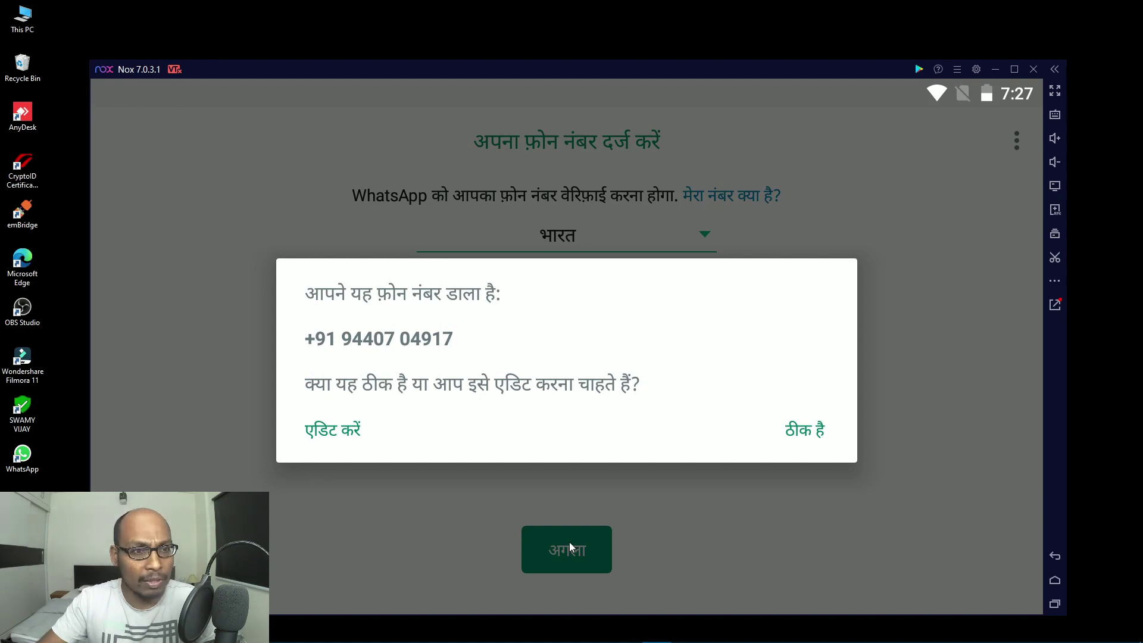
left_click(812, 437)
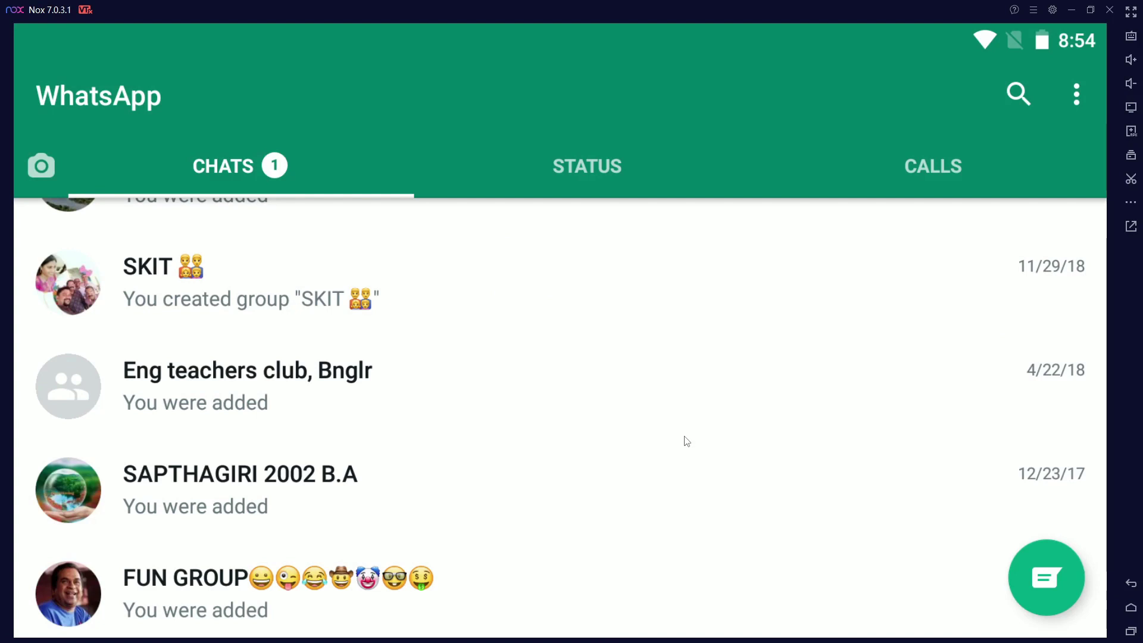
Step: Search chats for 'SON', open that chat, and request a video call
scroll(693, 440, "up", 3)
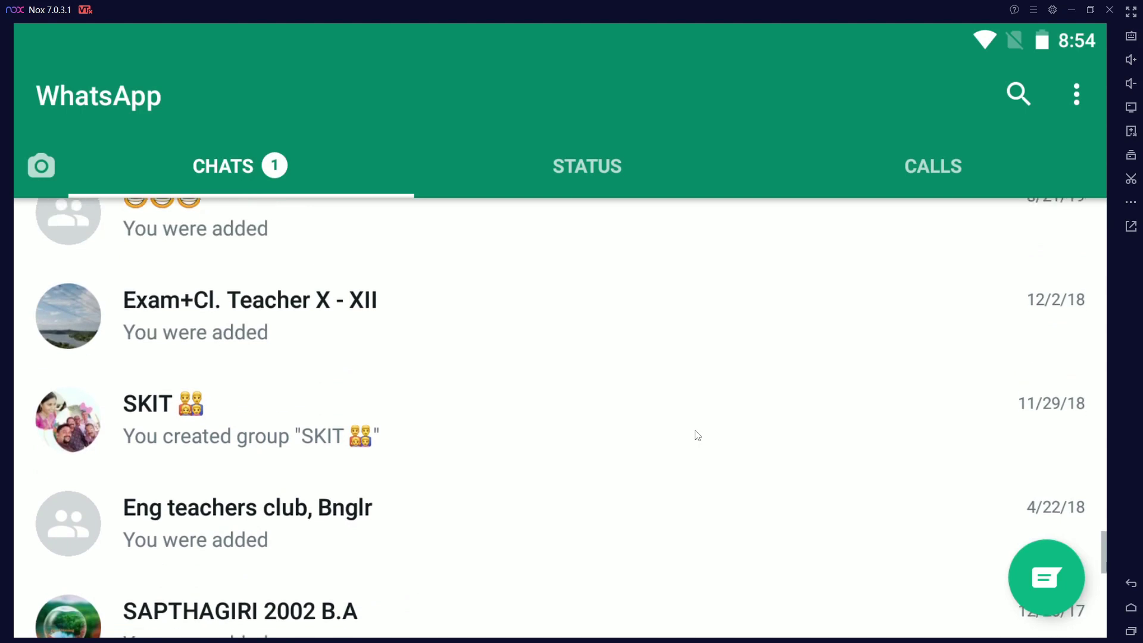
left_click(1019, 95)
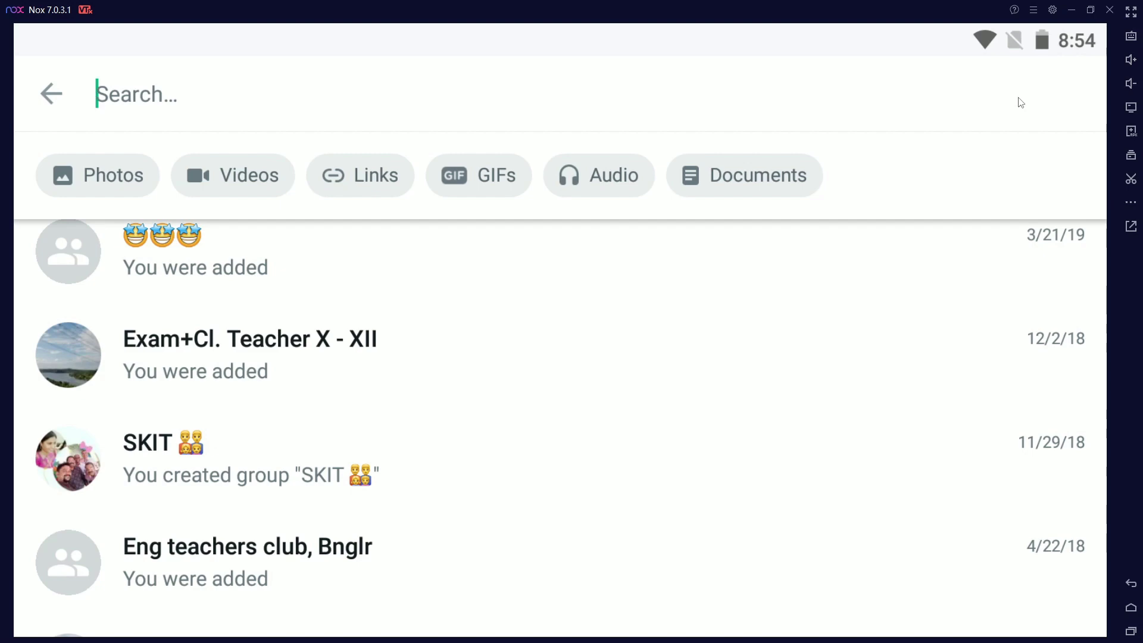
type("SON")
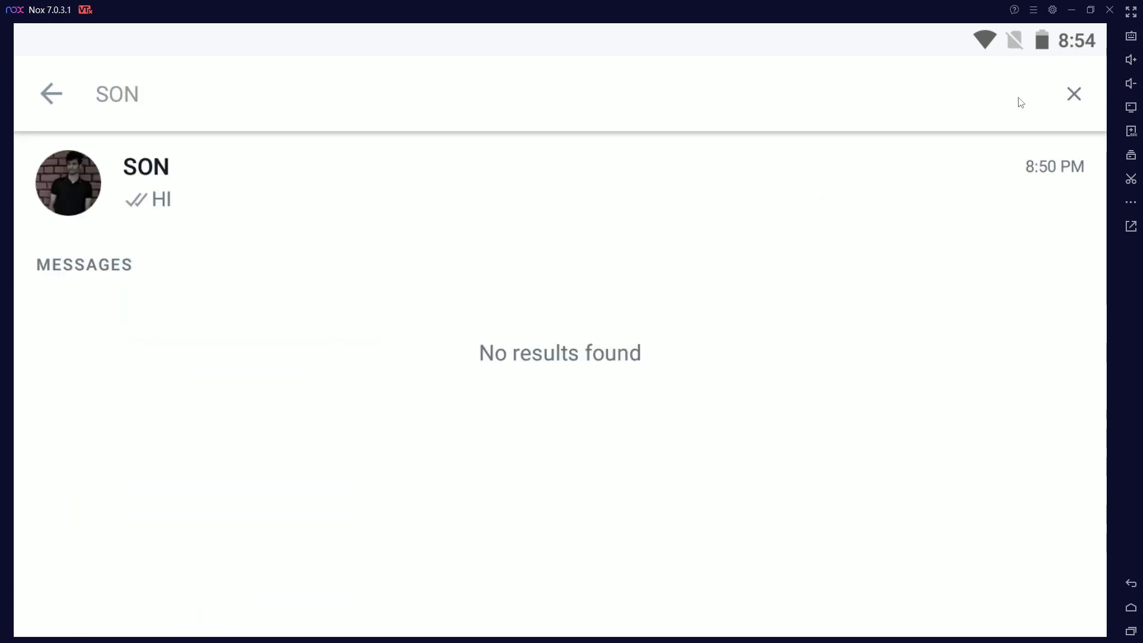
left_click(173, 197)
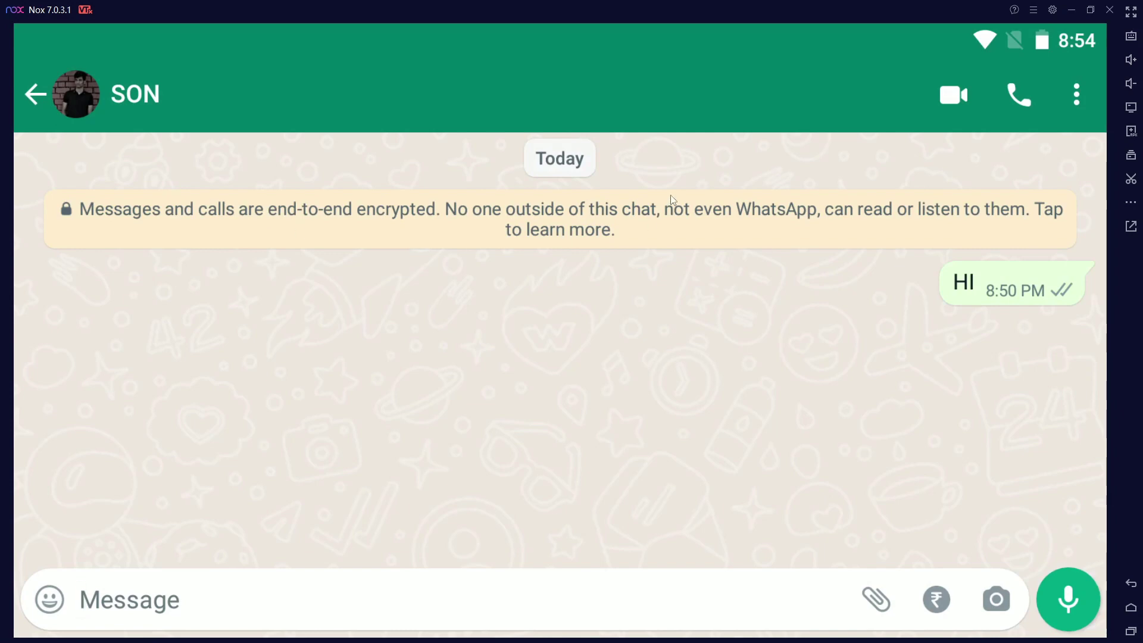
left_click(955, 107)
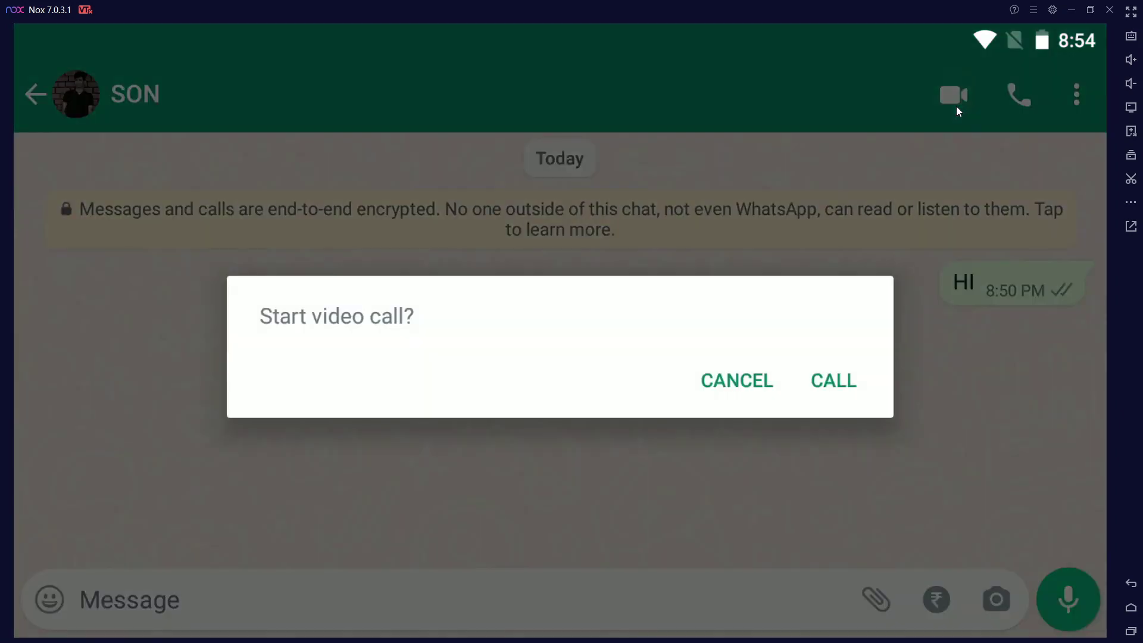
Step: Confirm CALL to start the video call with SON and reveal the call controls
left_click(826, 385)
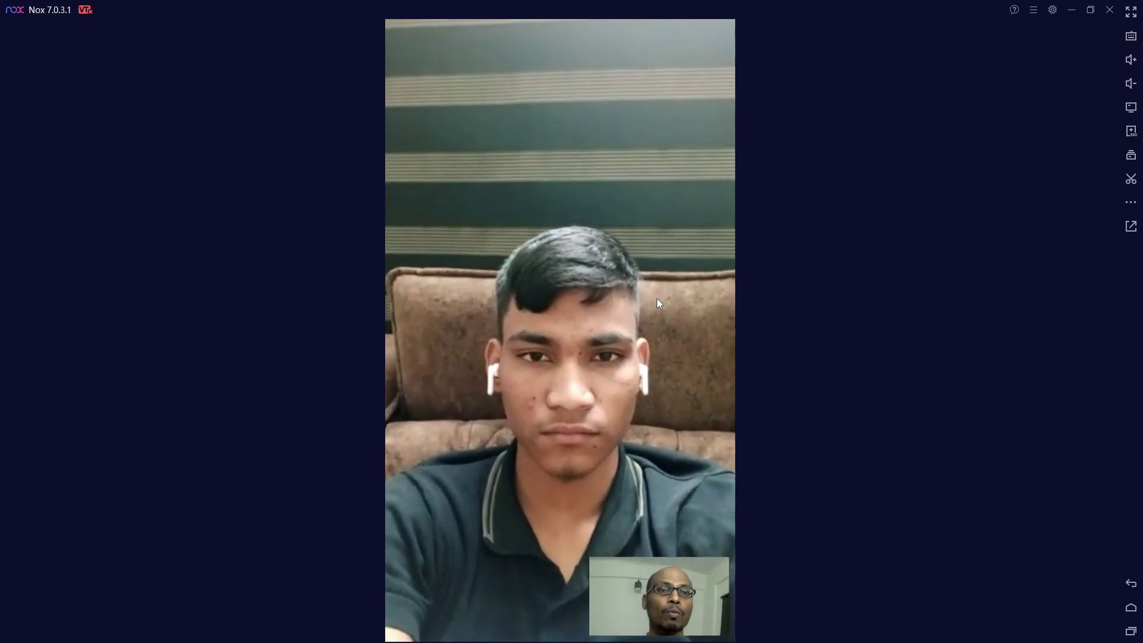
left_click(461, 187)
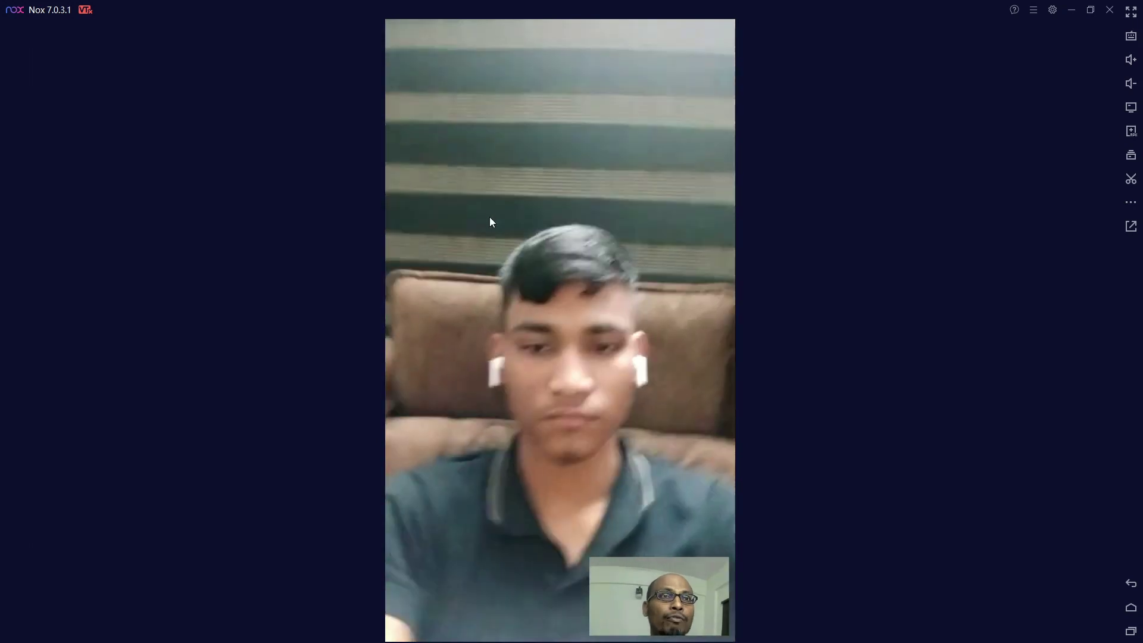
left_click(490, 217)
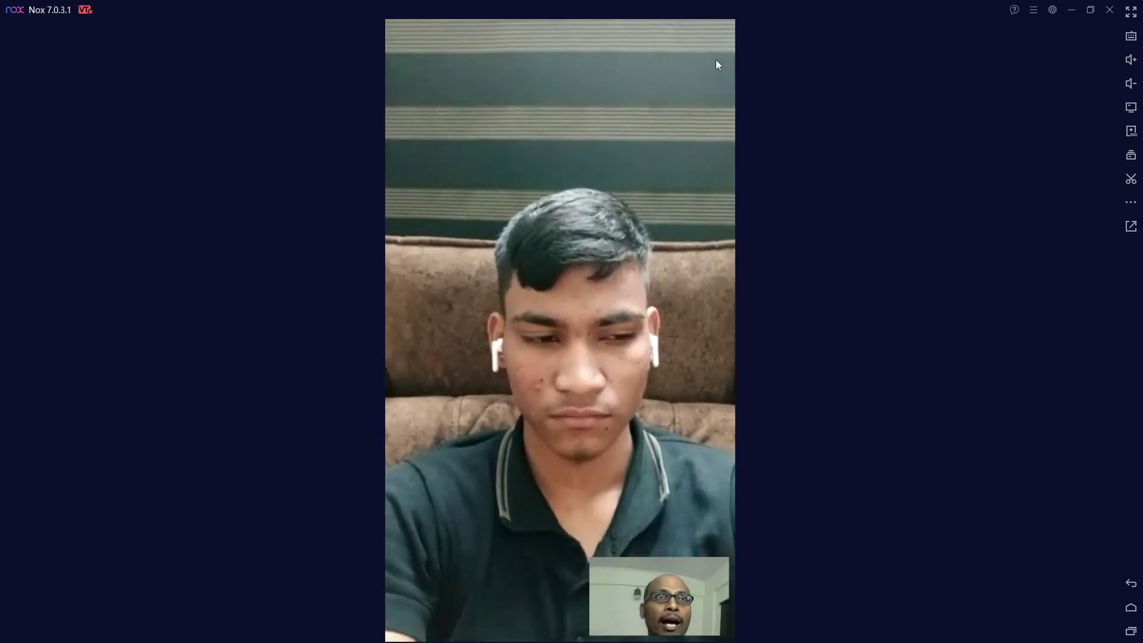
left_click(726, 182)
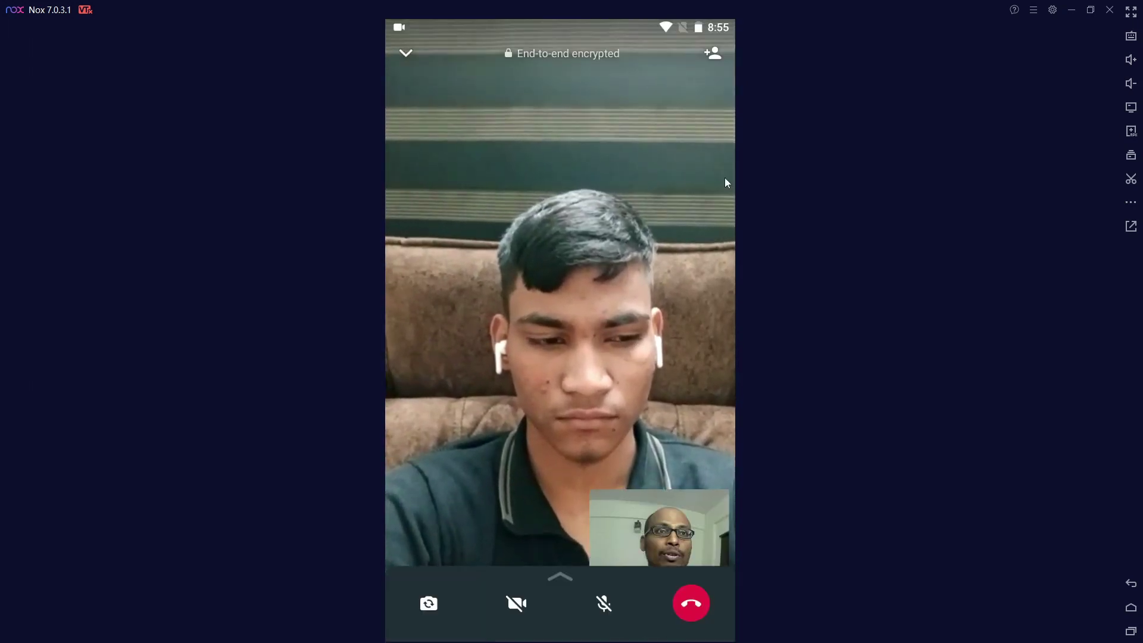
Step: Add sunny to the ongoing video call as a second participant
left_click(716, 57)
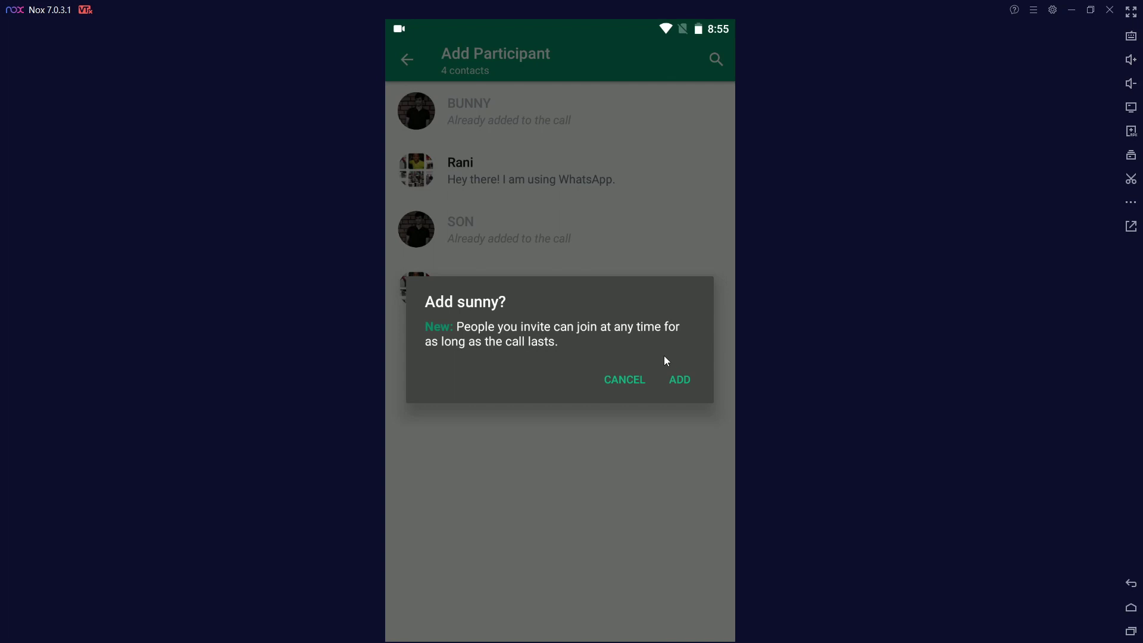
left_click(679, 381)
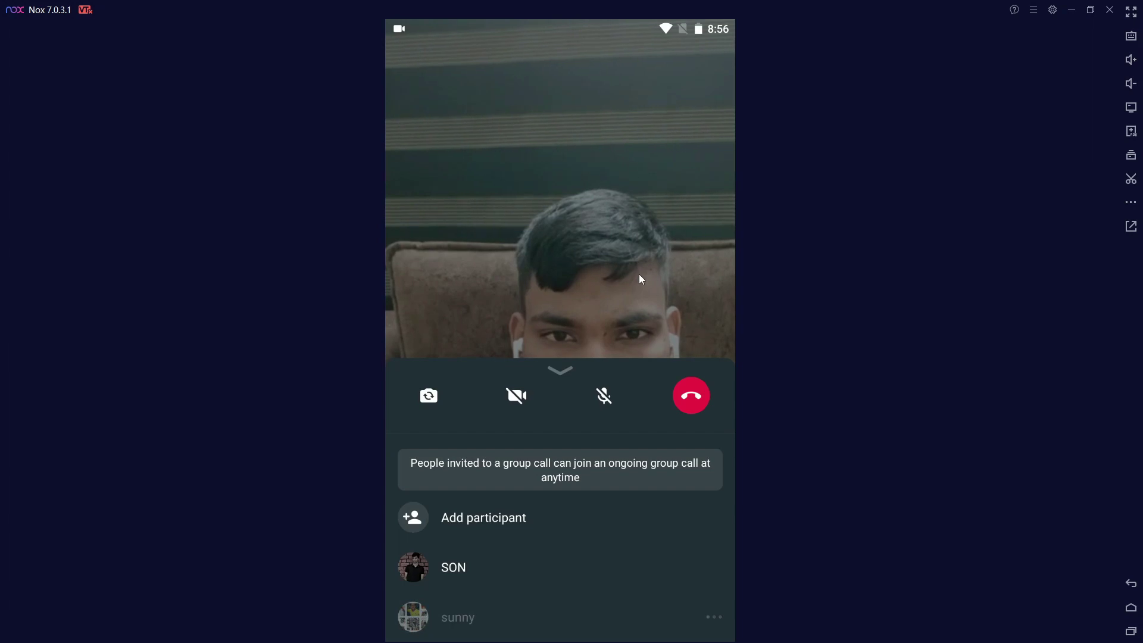
Step: Collapse the participant panel, then verify all four contacts are already in the call
left_click(562, 371)
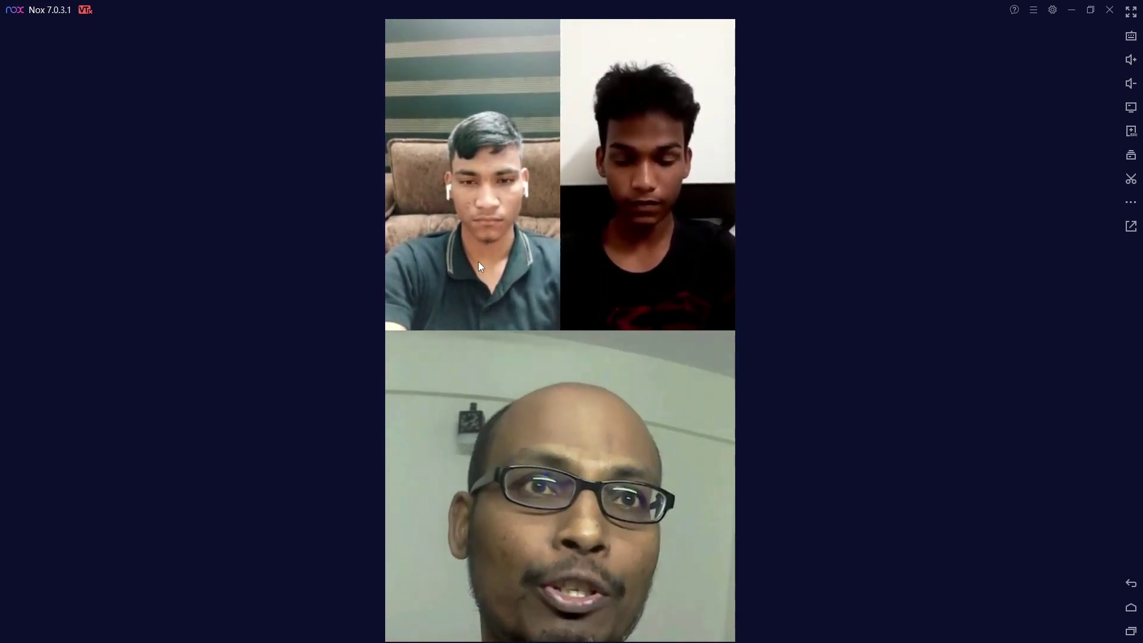
left_click(586, 154)
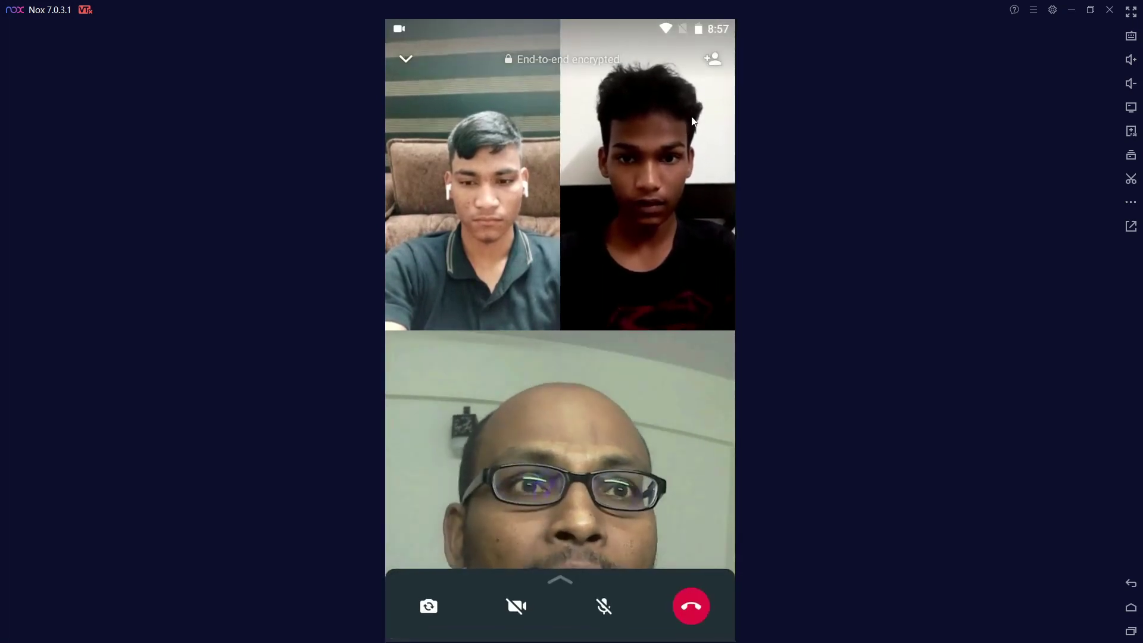
left_click(710, 65)
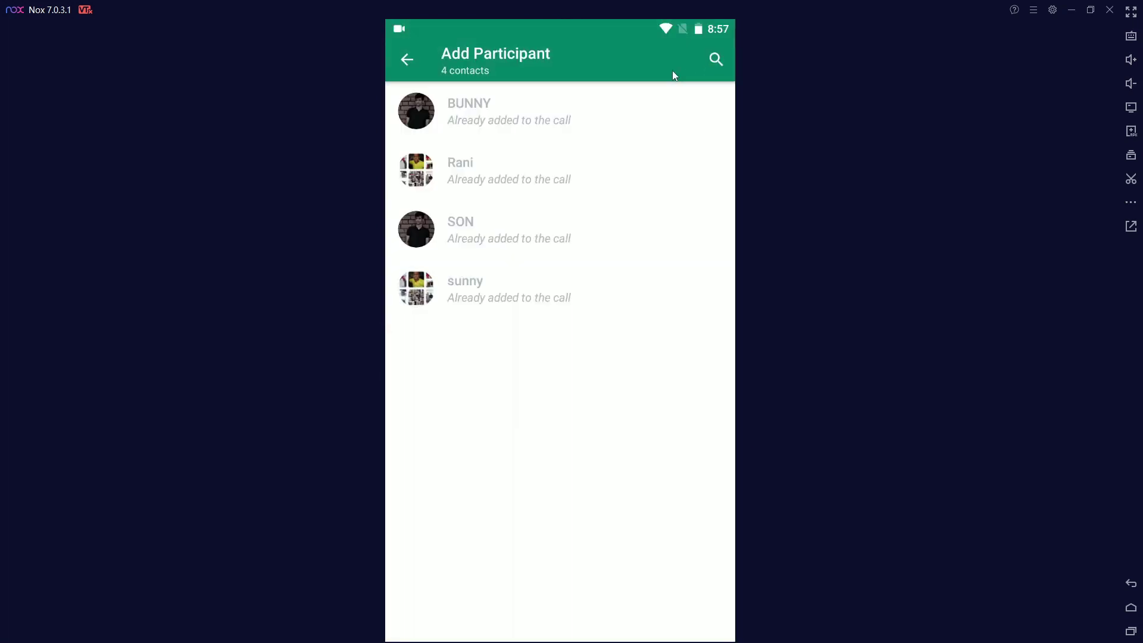
left_click(409, 62)
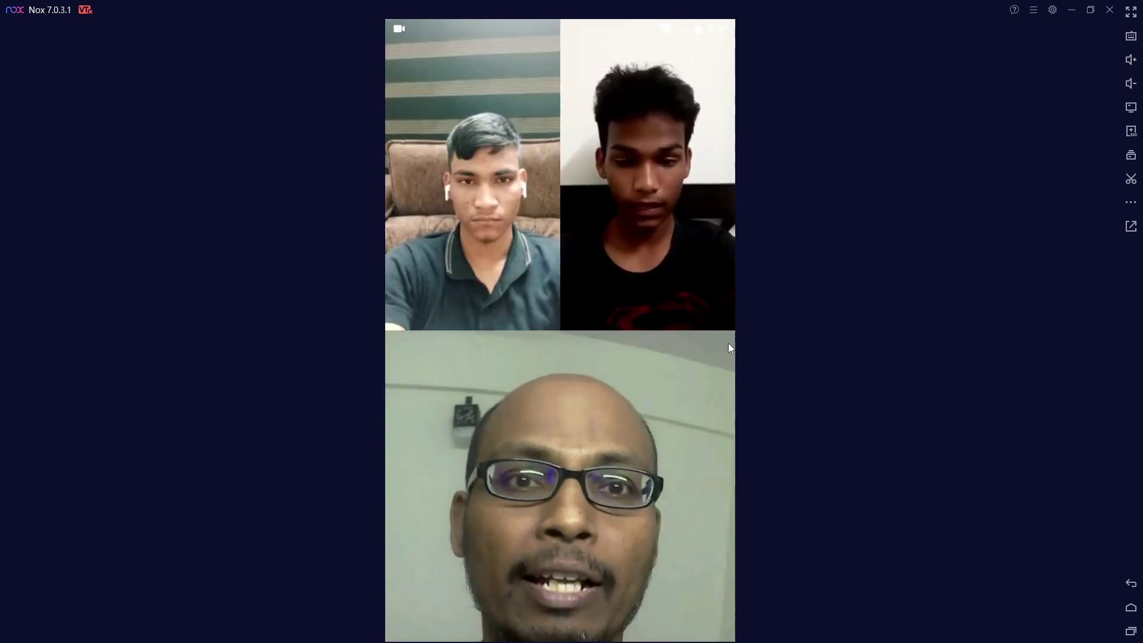